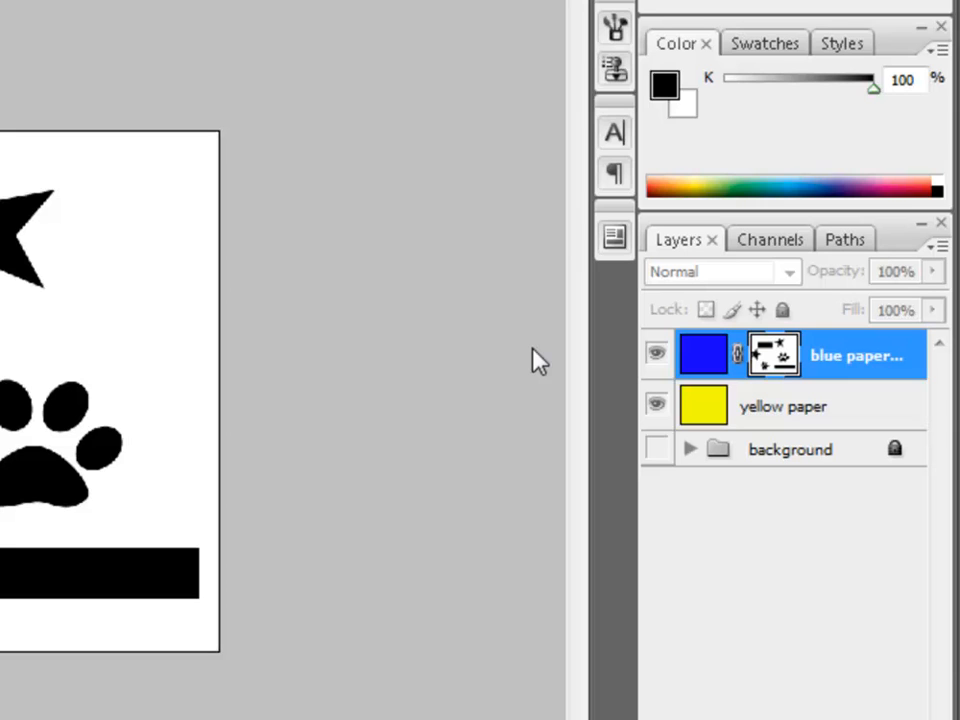
Return from the mask to the normal image view and check the cutouts by hiding and reshowing the yellow paper layer.
click(700, 355)
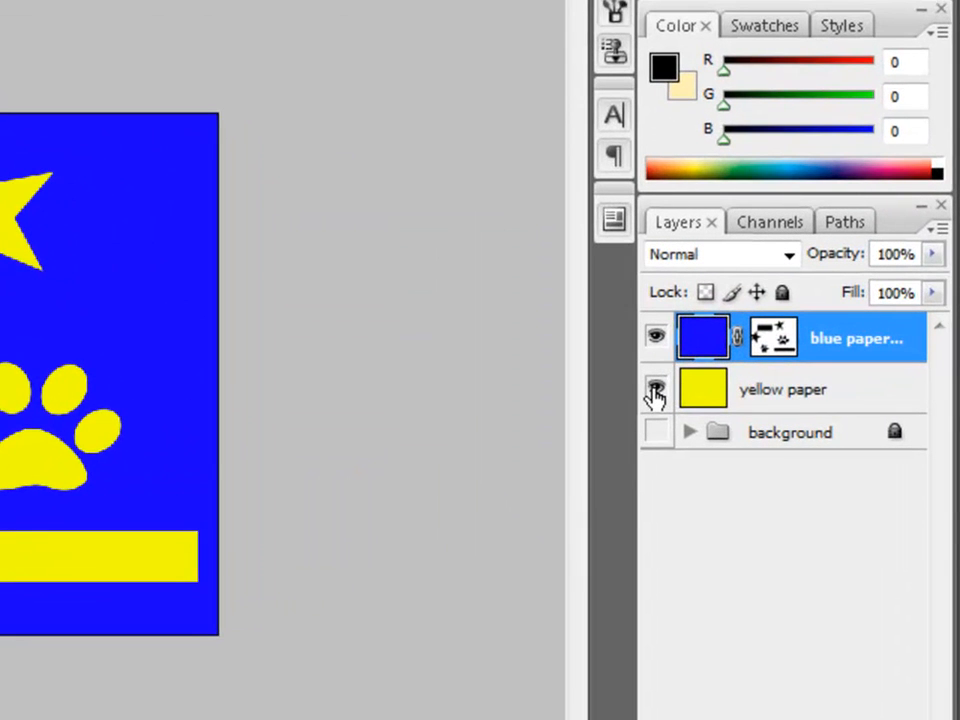
click(655, 390)
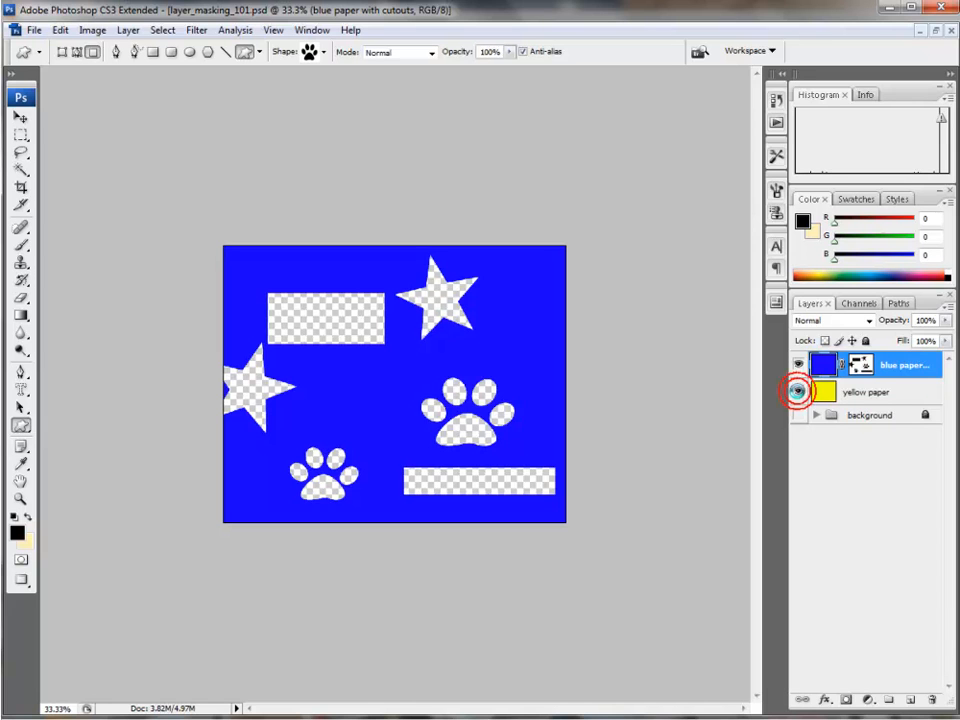
click(797, 396)
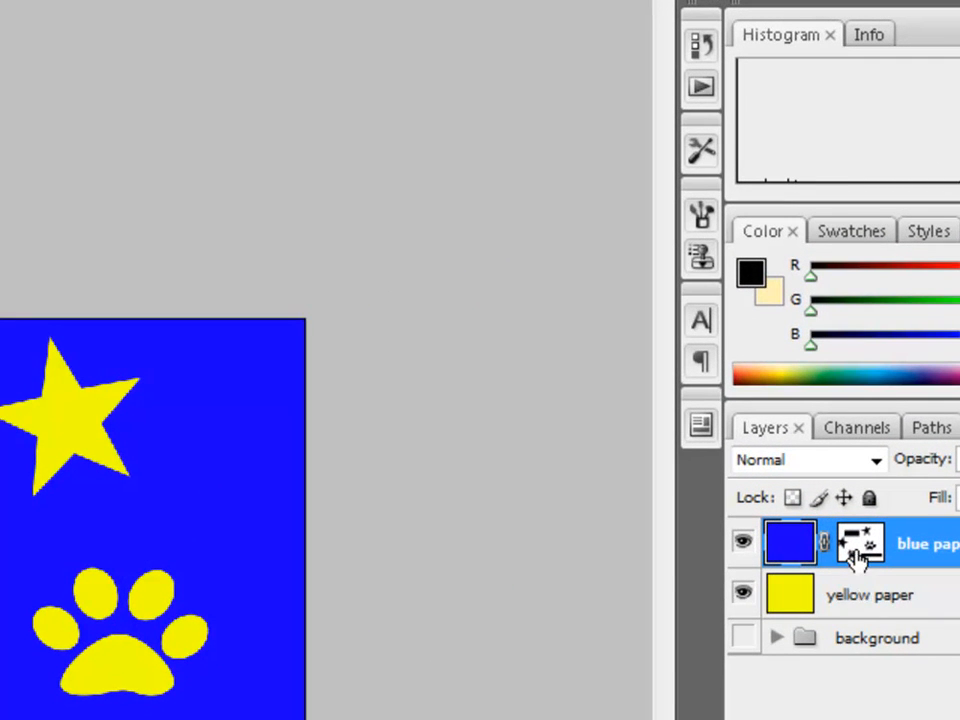
Display the blue paper layer's mask and set up the Brush tool with a 99 px diameter and 100% hardness.
alt+click(862, 545)
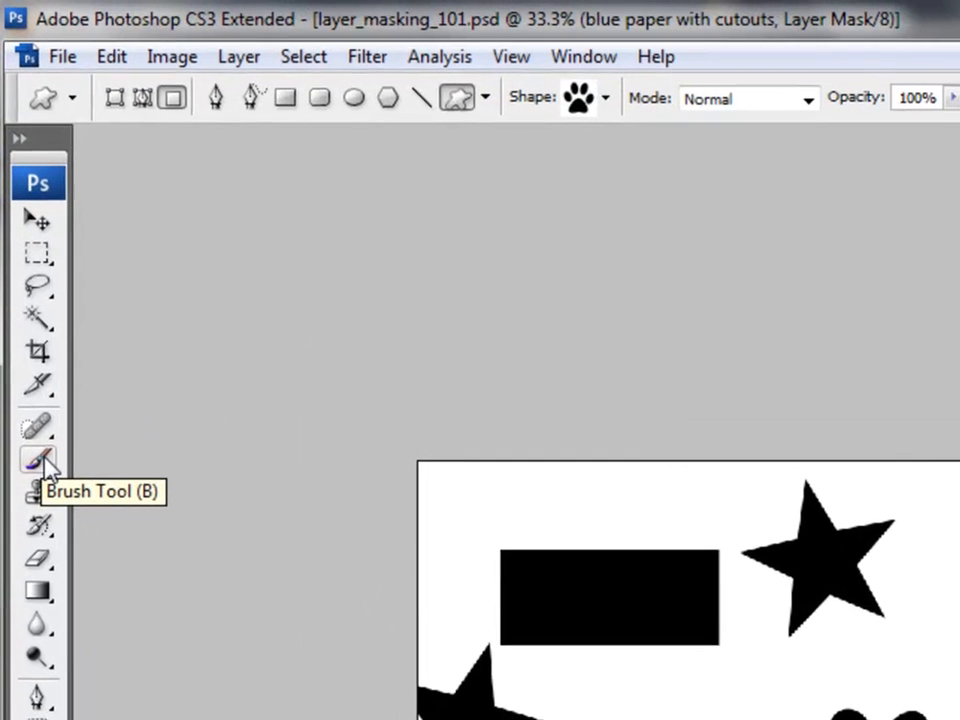
click(21, 245)
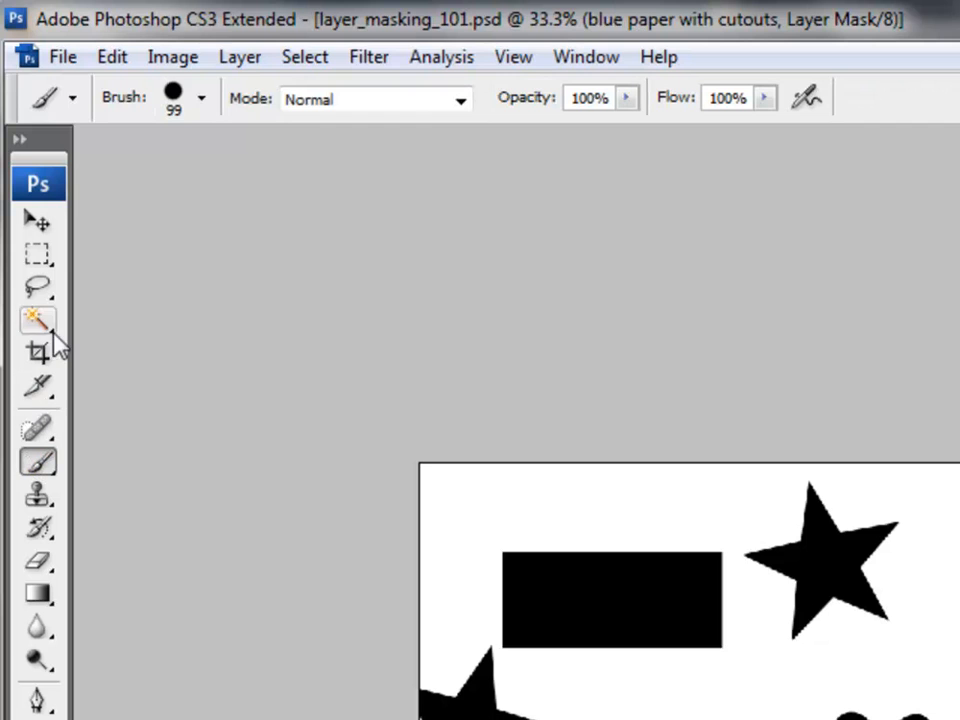
click(202, 97)
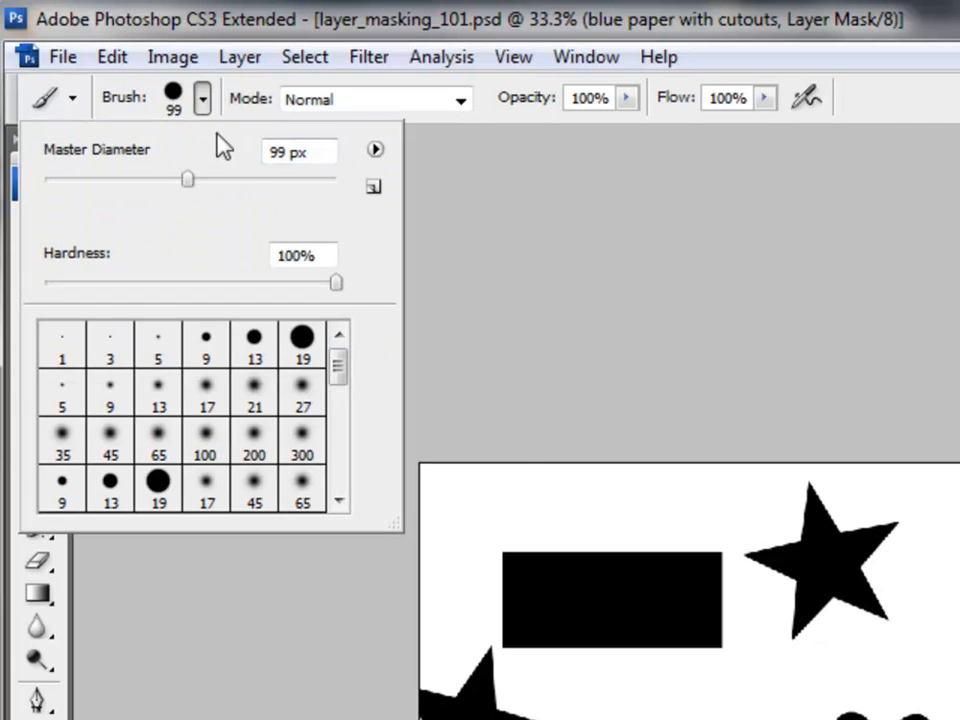
click(187, 176)
drag(193, 185, 186, 186)
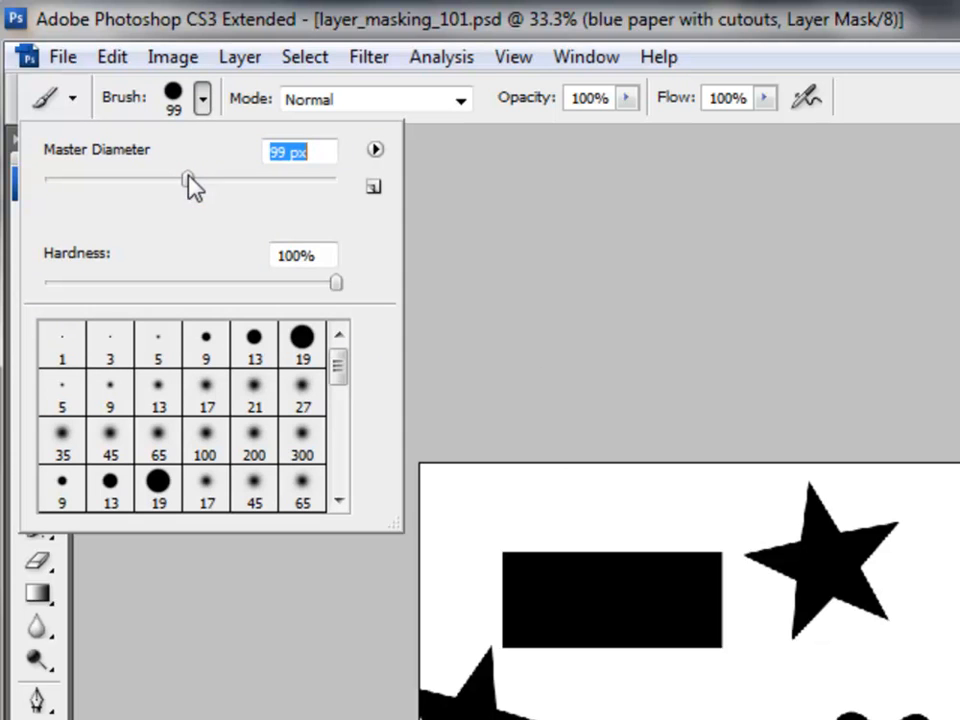
drag(335, 282, 360, 282)
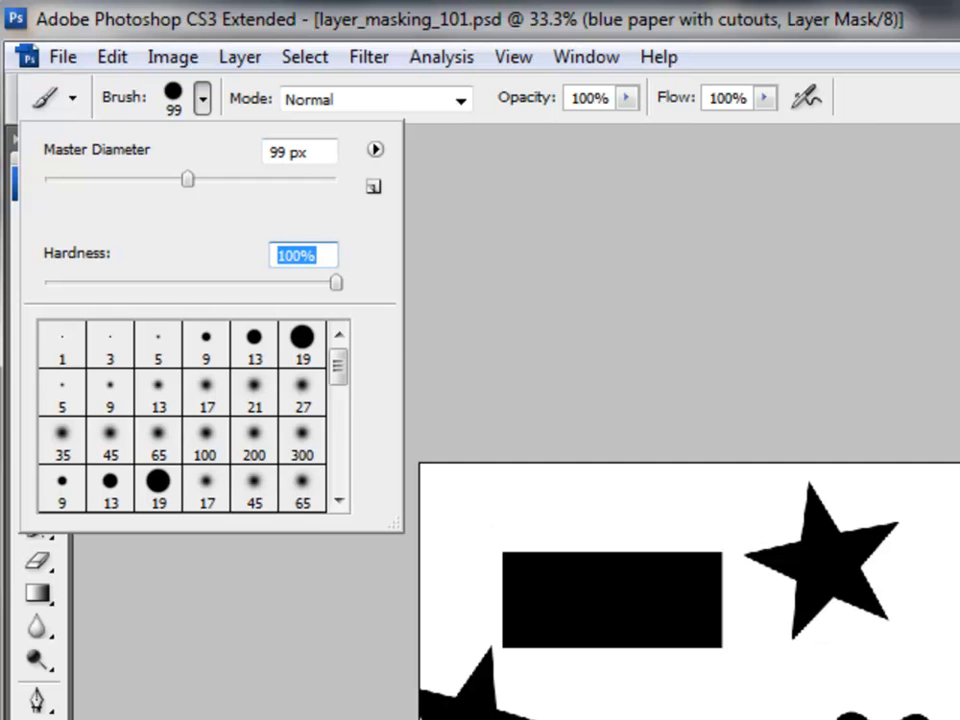
key(Return)
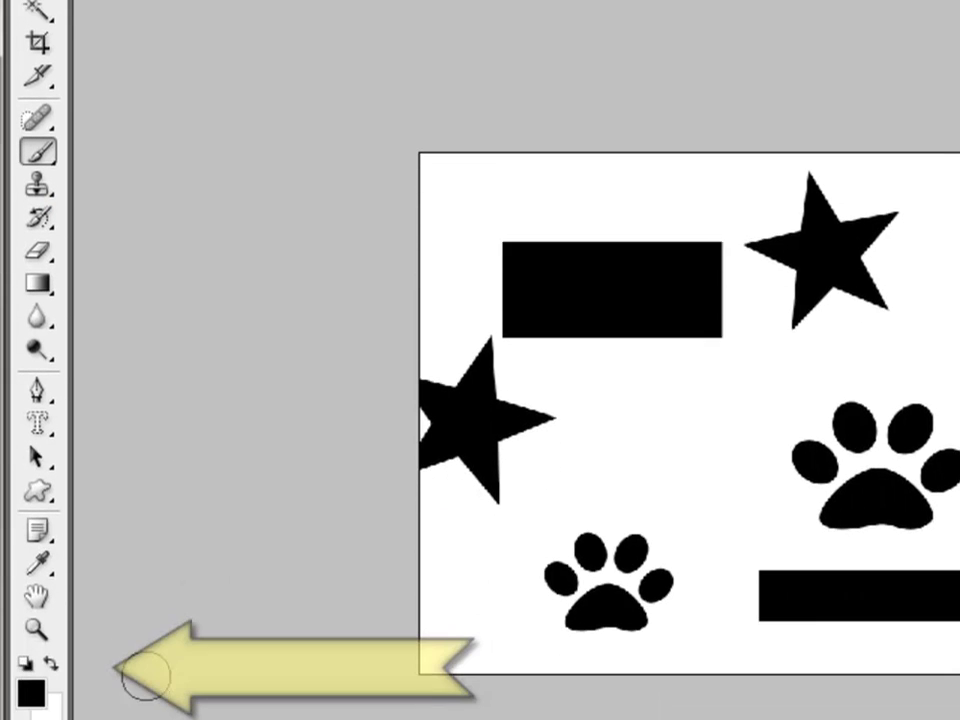
Paint white on the mask over the upper star and the small paw print, plus a diagonal stroke through the large rectangle.
key(x)
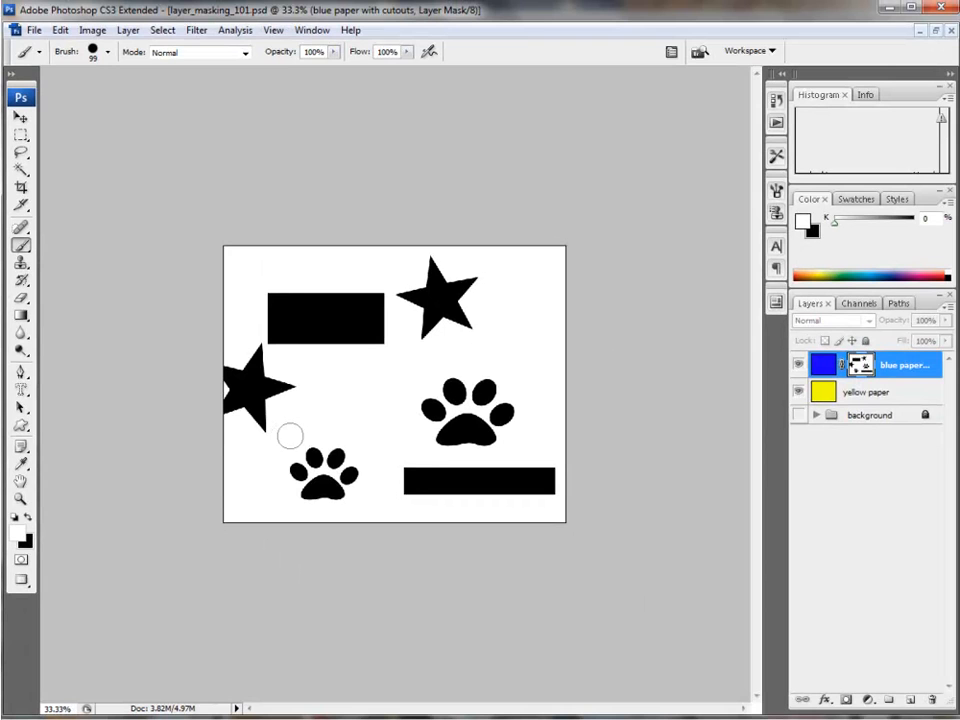
mouse_move(412, 283)
mouse_down()
mouse_move(414, 317)
mouse_move(427, 253)
mouse_move(438, 290)
mouse_move(424, 330)
mouse_move(457, 278)
mouse_move(473, 278)
mouse_move(479, 298)
mouse_move(470, 324)
mouse_move(463, 302)
mouse_move(430, 318)
mouse_move(405, 292)
mouse_up()
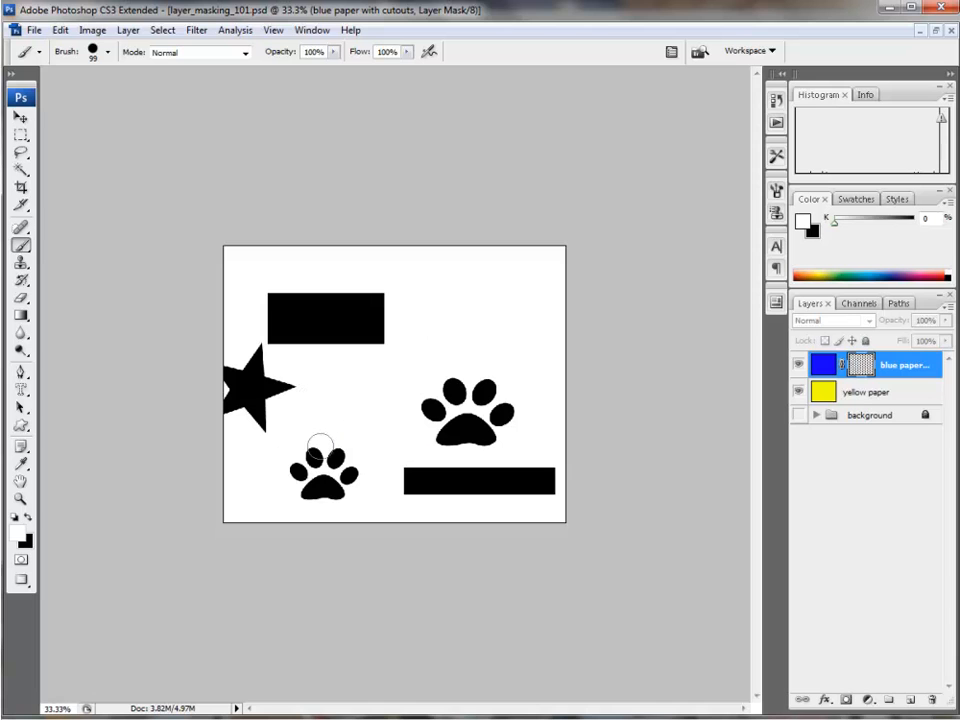
mouse_move(384, 460)
mouse_down()
mouse_move(339, 491)
mouse_move(354, 451)
mouse_move(308, 491)
mouse_move(328, 476)
mouse_move(326, 498)
mouse_move(314, 493)
mouse_move(311, 455)
mouse_up()
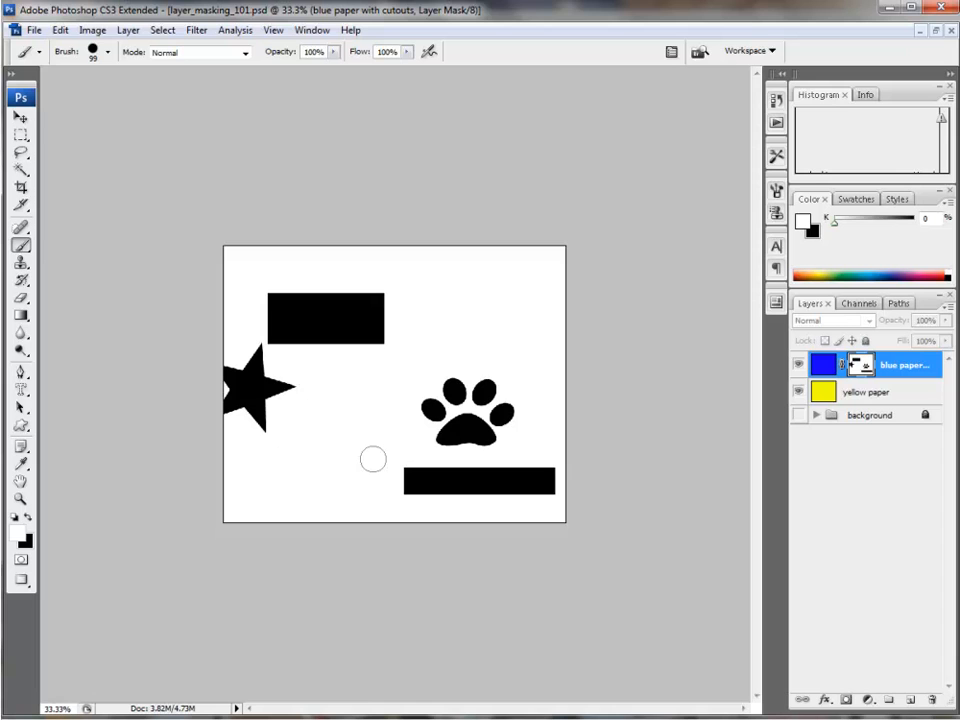
click(342, 276)
drag(342, 276, 301, 362)
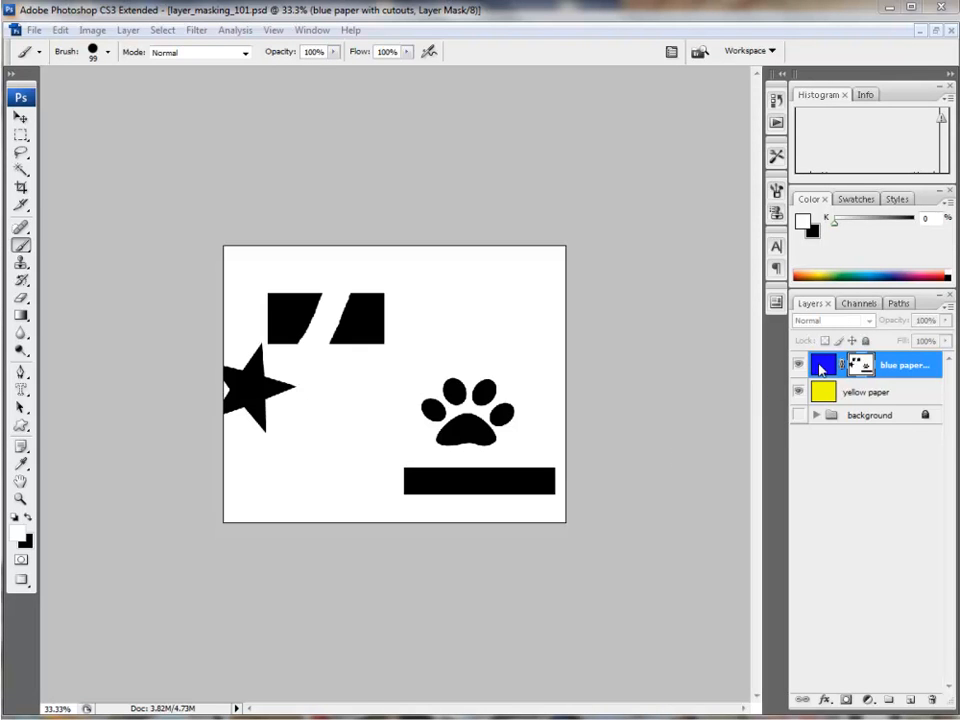
Return to the normal image view, hide the yellow paper layer and show the background group.
click(820, 368)
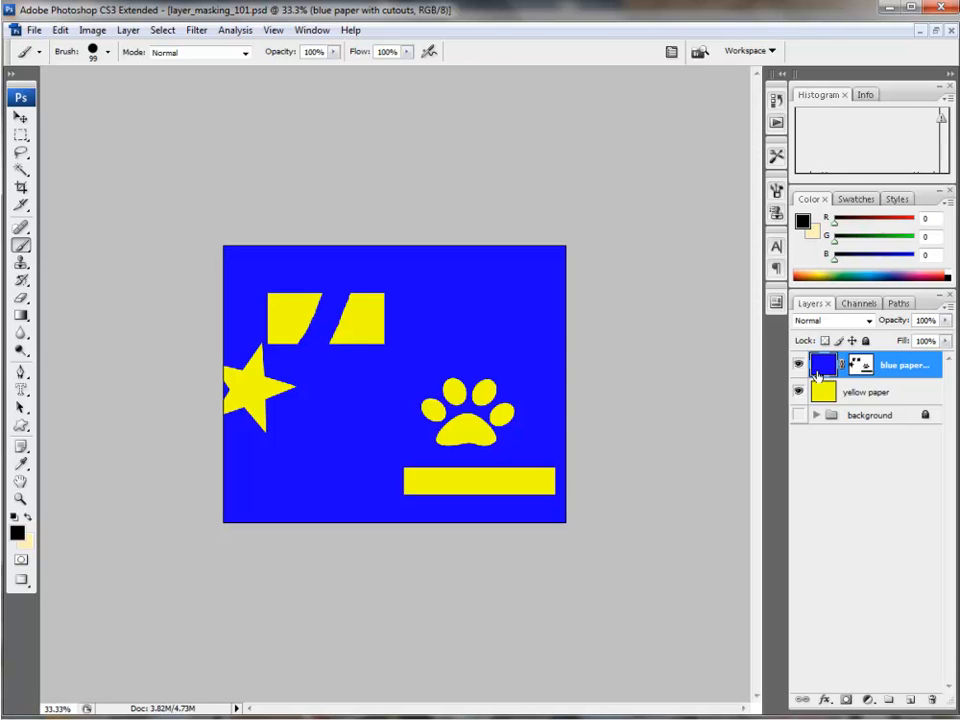
click(798, 395)
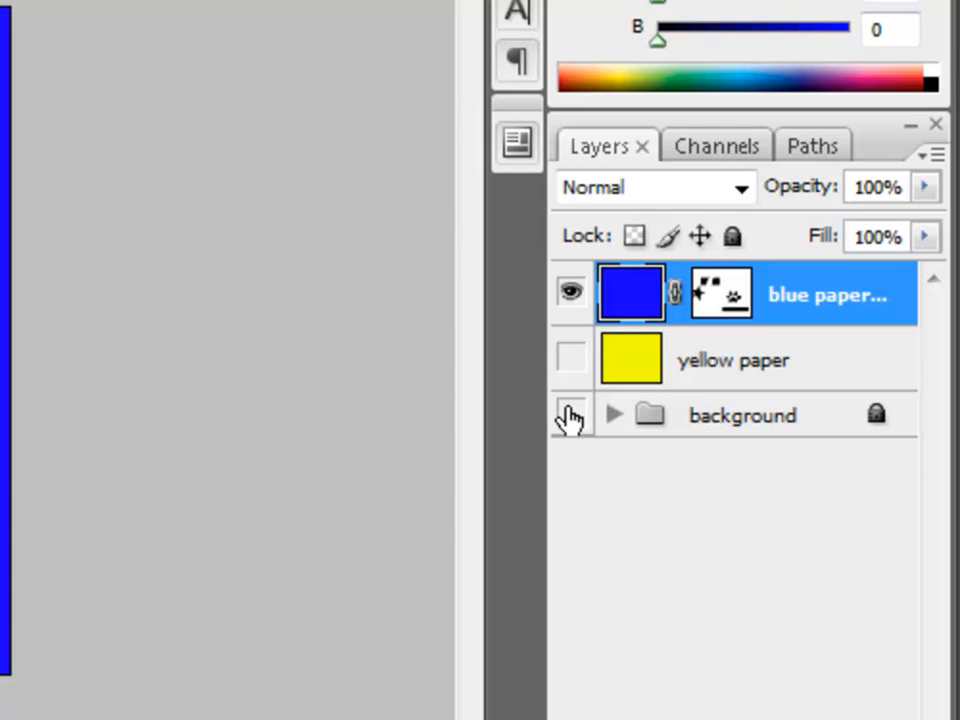
click(569, 418)
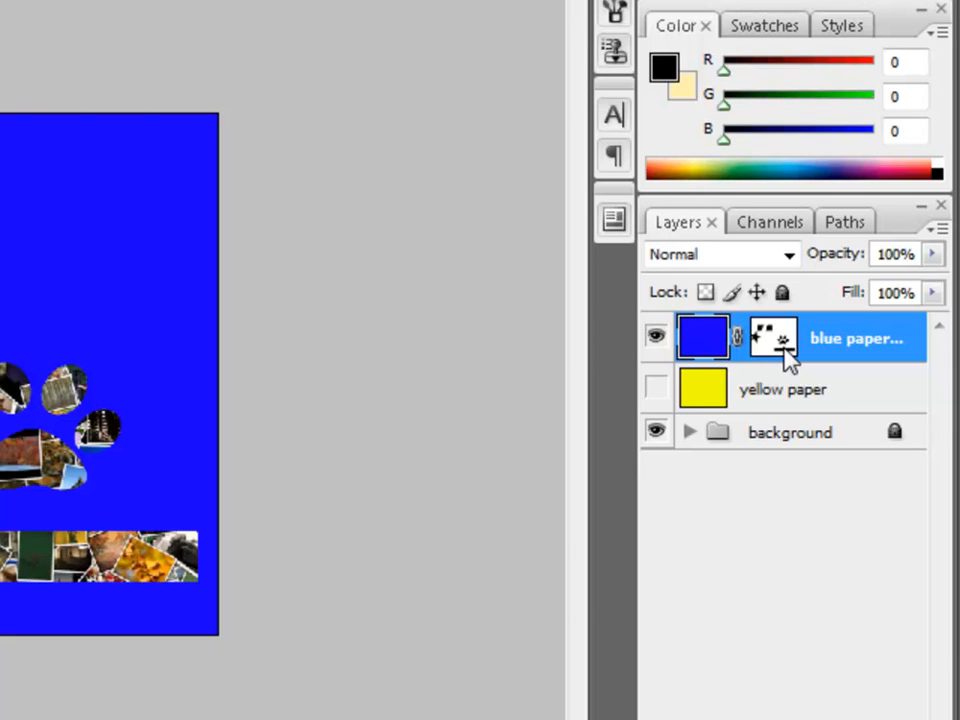
Select the blue paper layer's mask and make black the foreground colour with white as the background colour.
click(783, 346)
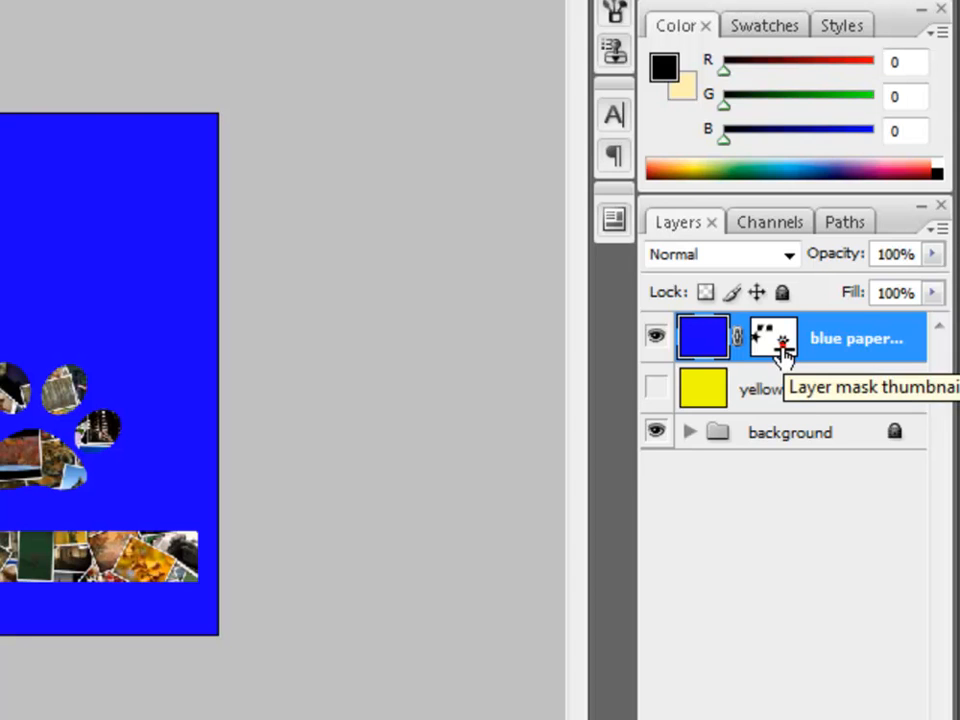
click(781, 350)
click(782, 344)
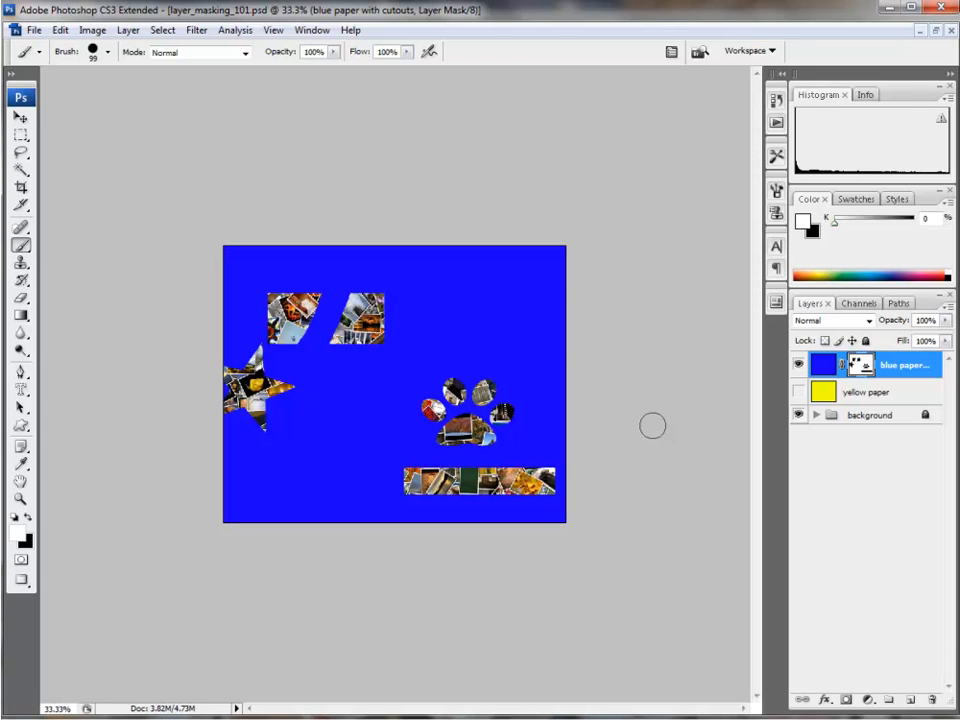
key(x)
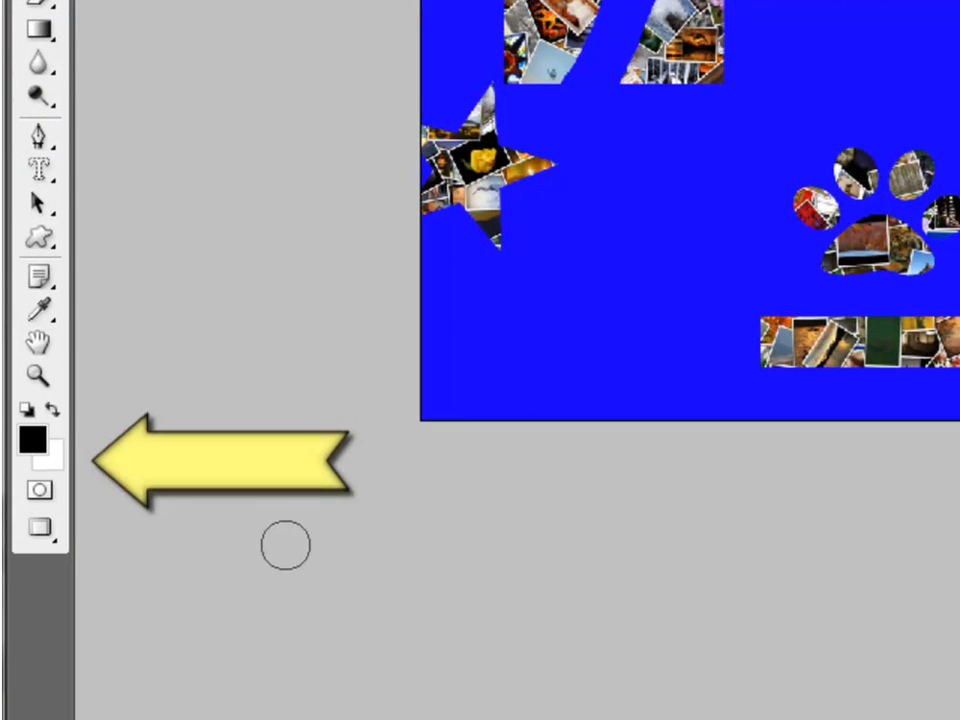
key(x)
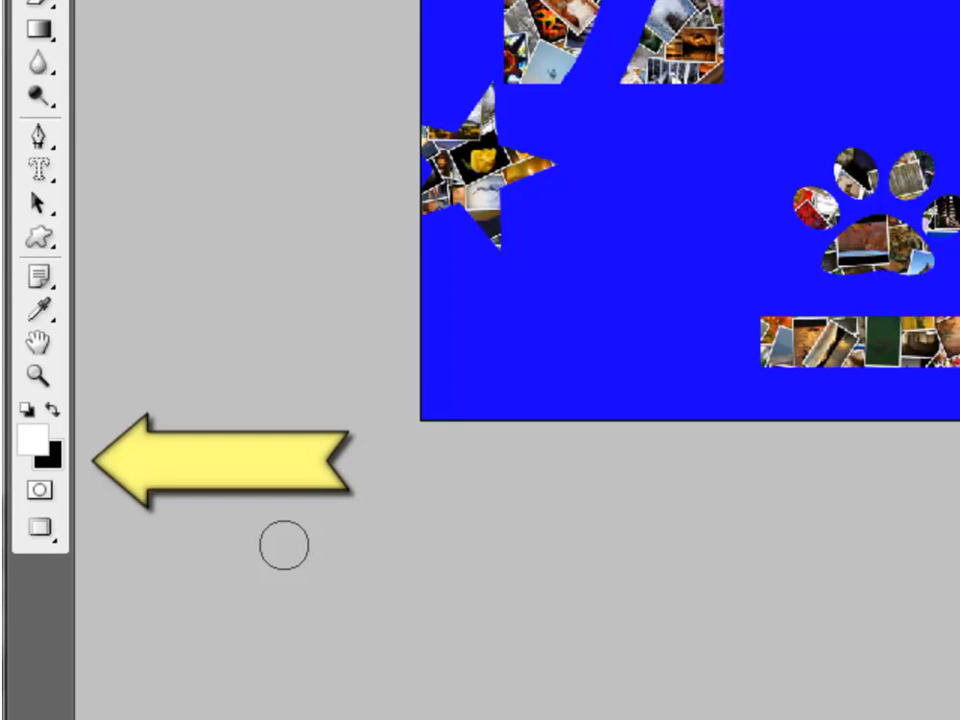
key(x)
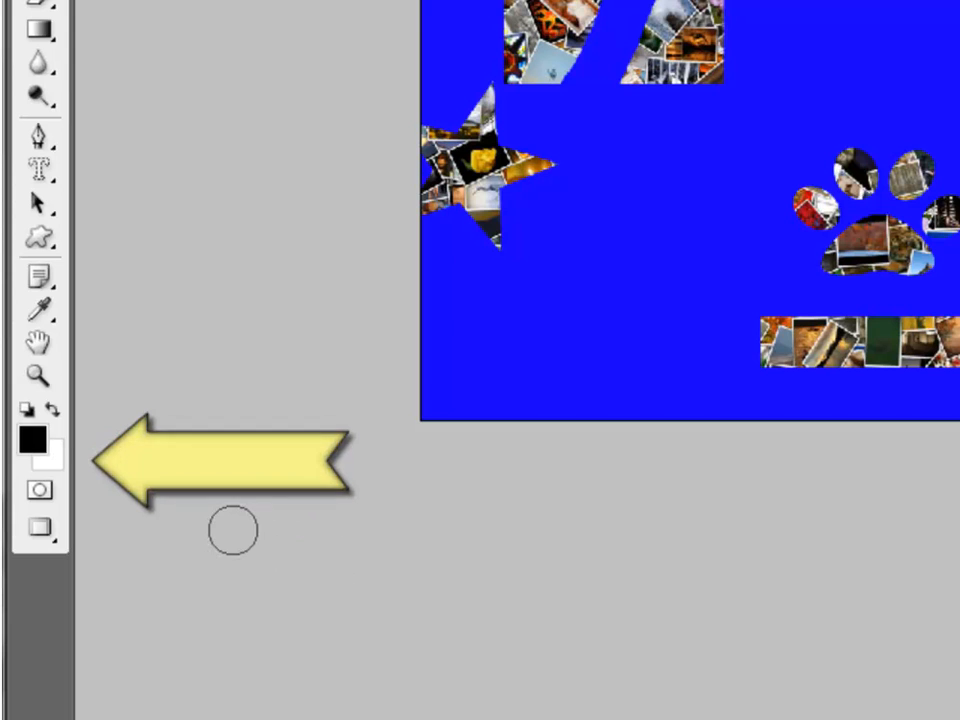
click(27, 416)
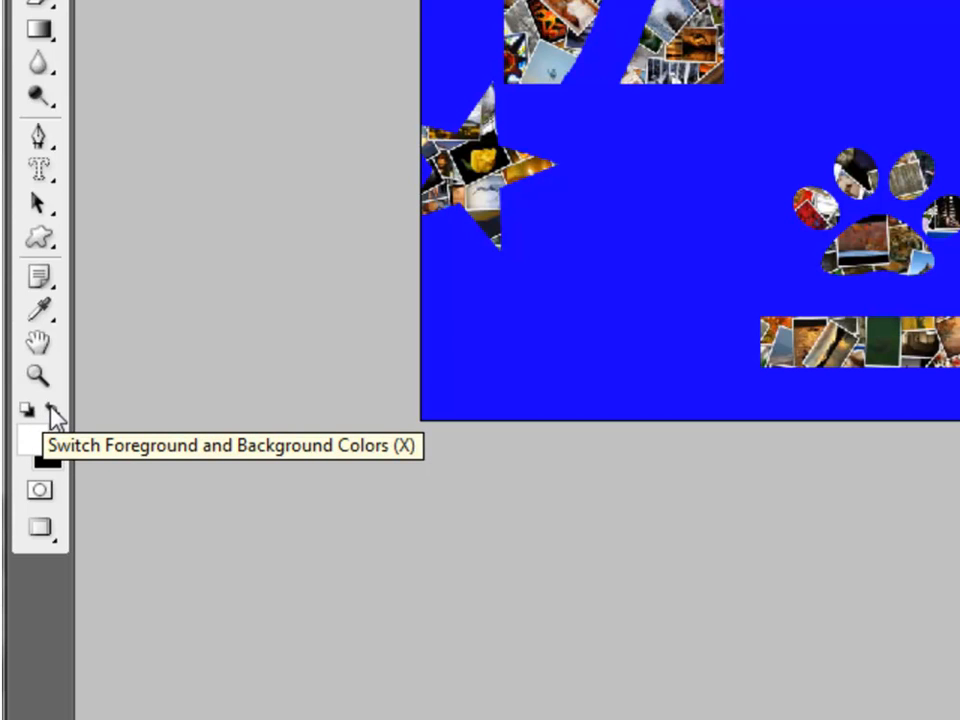
click(51, 412)
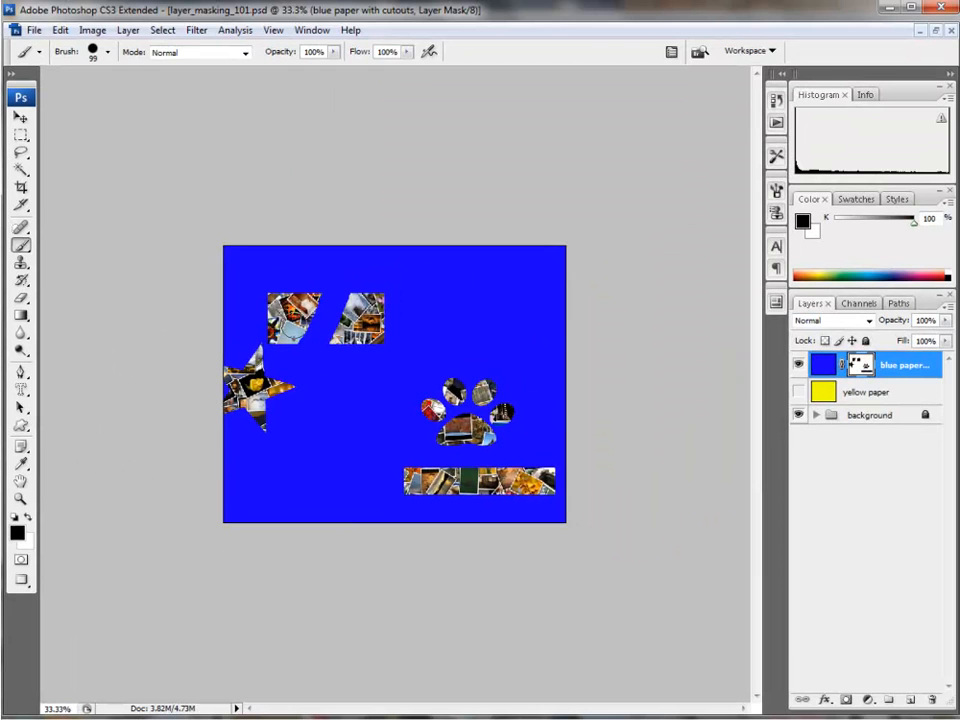
Paint black with broad strokes across most of the blue paper layer's mask to reveal the photo collage underneath.
mouse_move(262, 282)
mouse_down()
mouse_move(304, 357)
mouse_move(330, 320)
mouse_move(326, 392)
mouse_move(322, 322)
mouse_move(342, 330)
mouse_move(380, 305)
mouse_move(395, 340)
mouse_move(392, 380)
mouse_move(355, 400)
mouse_up()
mouse_move(350, 306)
mouse_down()
mouse_move(297, 279)
mouse_move(417, 334)
mouse_move(454, 391)
mouse_move(395, 418)
mouse_move(281, 428)
mouse_move(264, 444)
mouse_move(337, 459)
mouse_move(331, 466)
mouse_move(396, 419)
mouse_move(381, 444)
mouse_move(419, 426)
mouse_move(459, 431)
mouse_move(454, 388)
mouse_move(447, 451)
mouse_move(429, 471)
mouse_move(459, 471)
mouse_move(260, 463)
mouse_move(391, 504)
mouse_move(468, 476)
mouse_move(487, 356)
mouse_up()
mouse_move(470, 309)
mouse_down()
mouse_move(464, 354)
mouse_move(425, 300)
mouse_move(395, 290)
mouse_move(411, 313)
mouse_move(439, 302)
mouse_move(398, 298)
mouse_move(511, 363)
mouse_move(518, 346)
mouse_move(528, 419)
mouse_move(511, 443)
mouse_move(522, 371)
mouse_move(500, 401)
mouse_up()
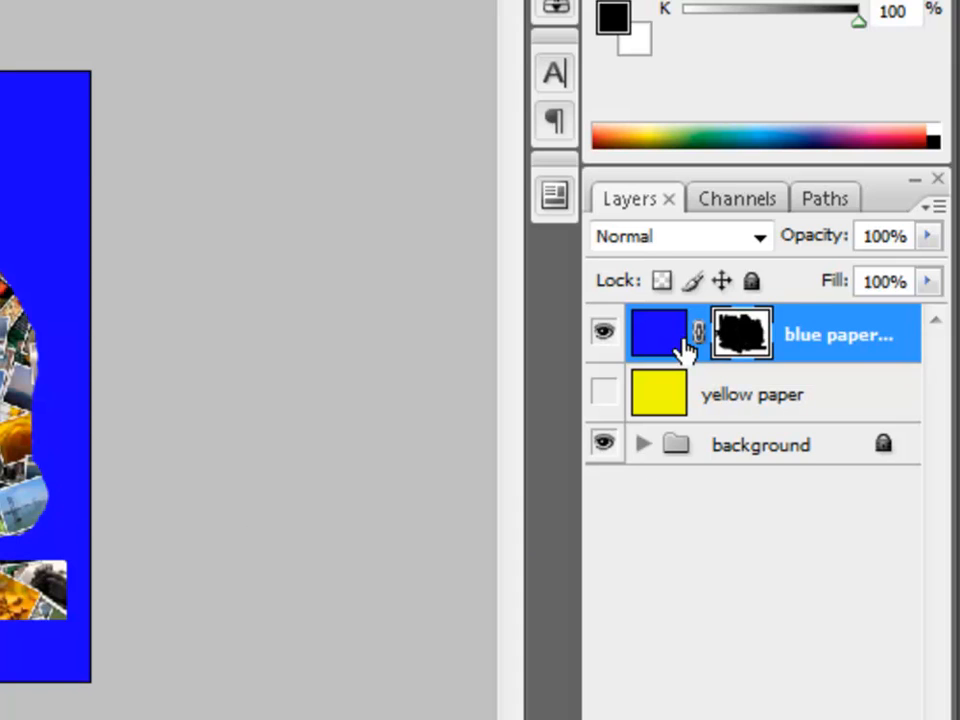
Display the blue paper layer's mask and set up a linear Gradient tool with the black-to-white preset and Reverse turned off.
alt+click(750, 340)
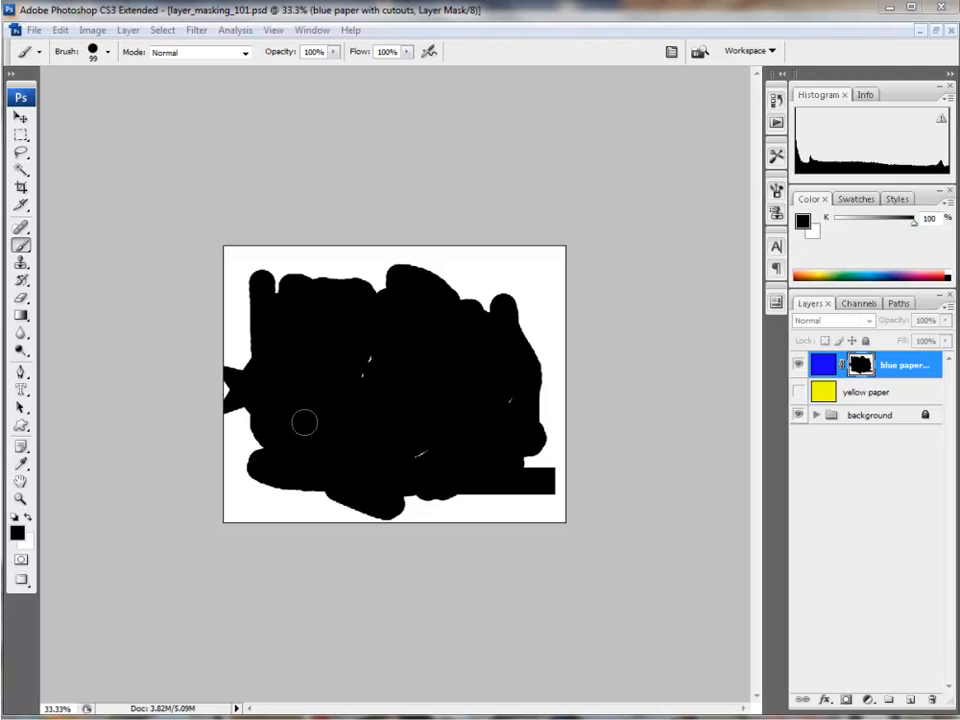
key(x)
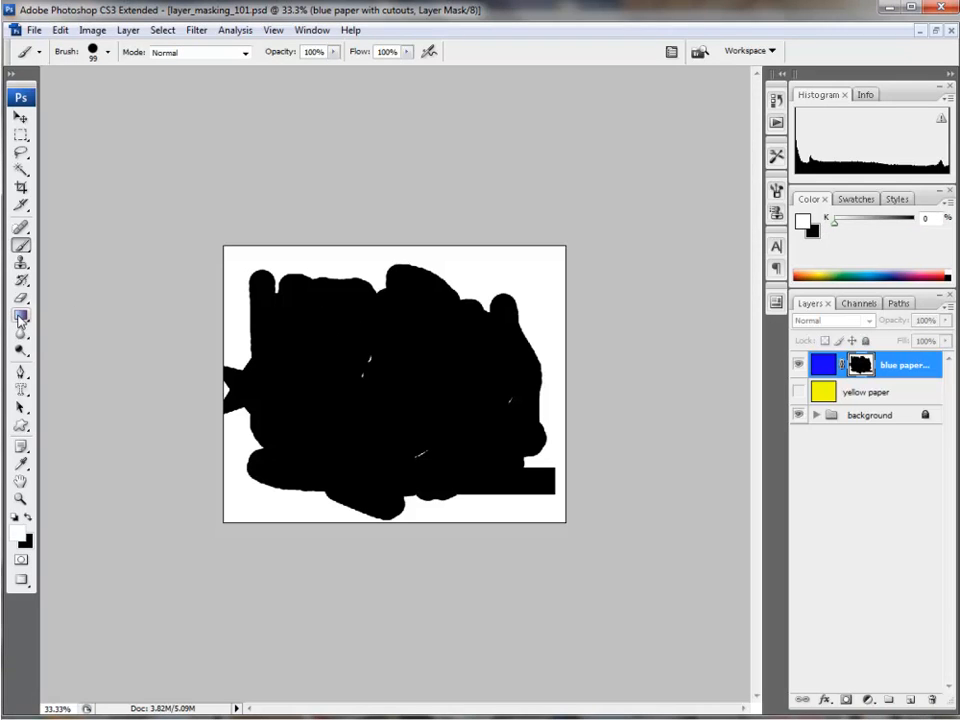
click(20, 318)
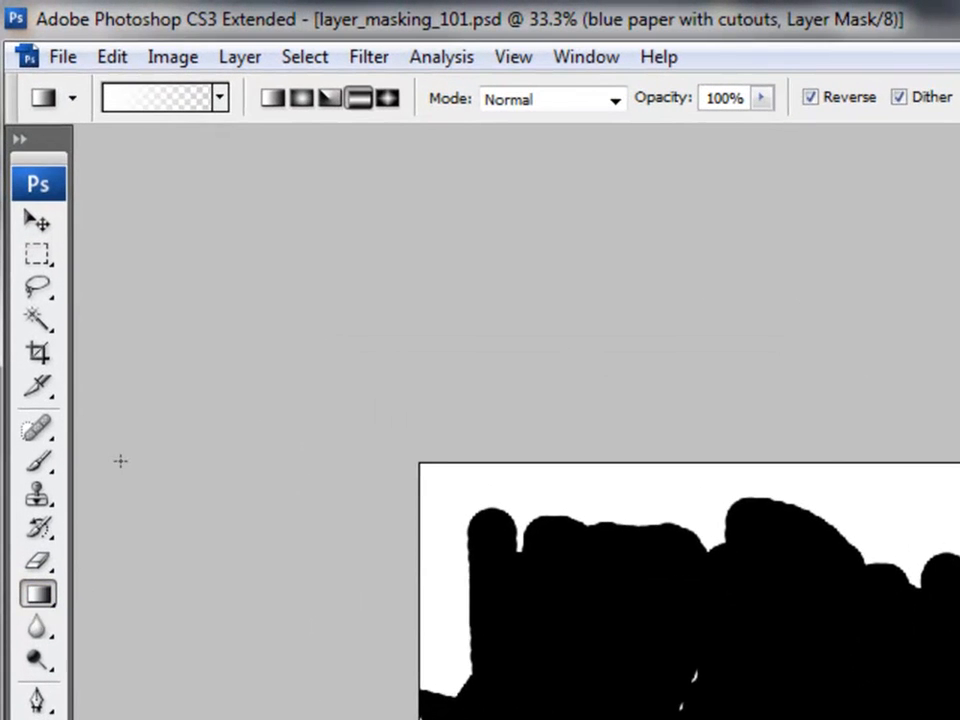
click(219, 99)
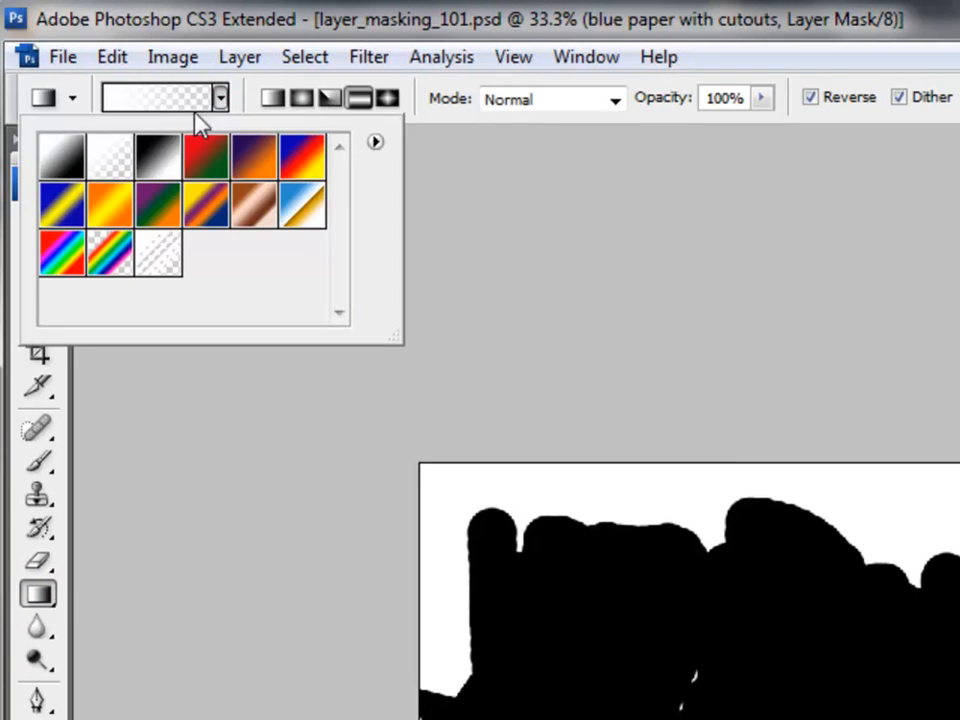
click(157, 162)
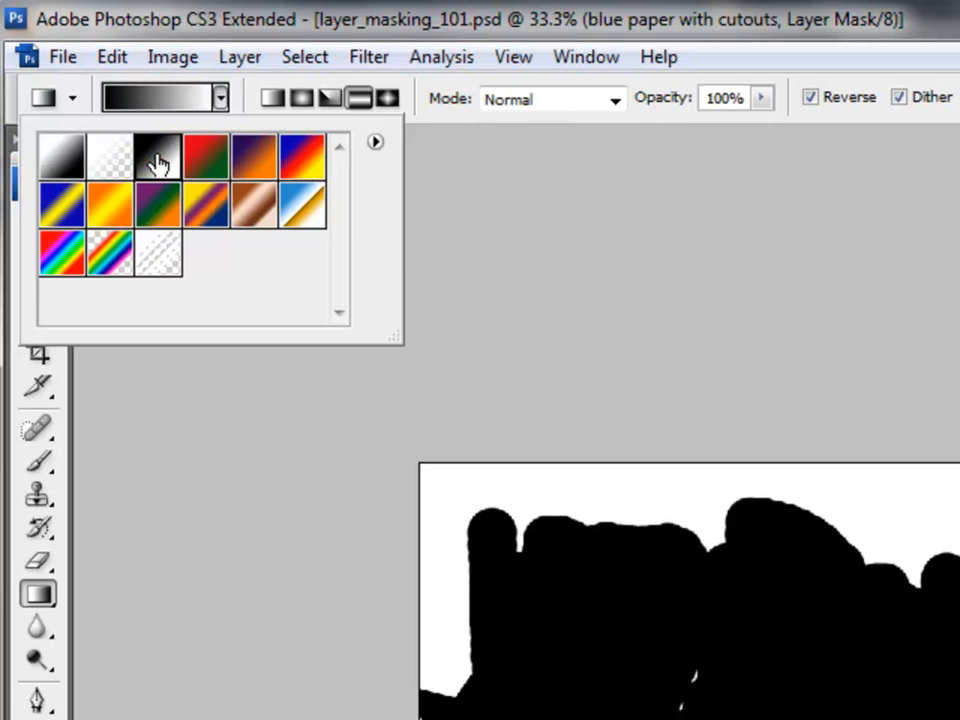
click(271, 100)
click(271, 100)
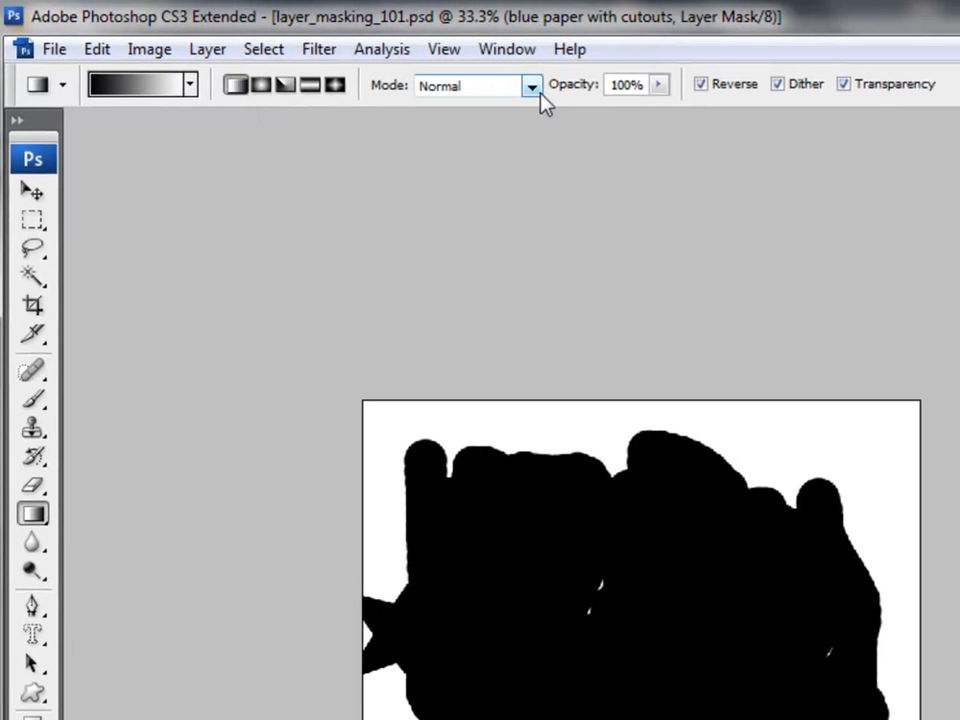
click(702, 85)
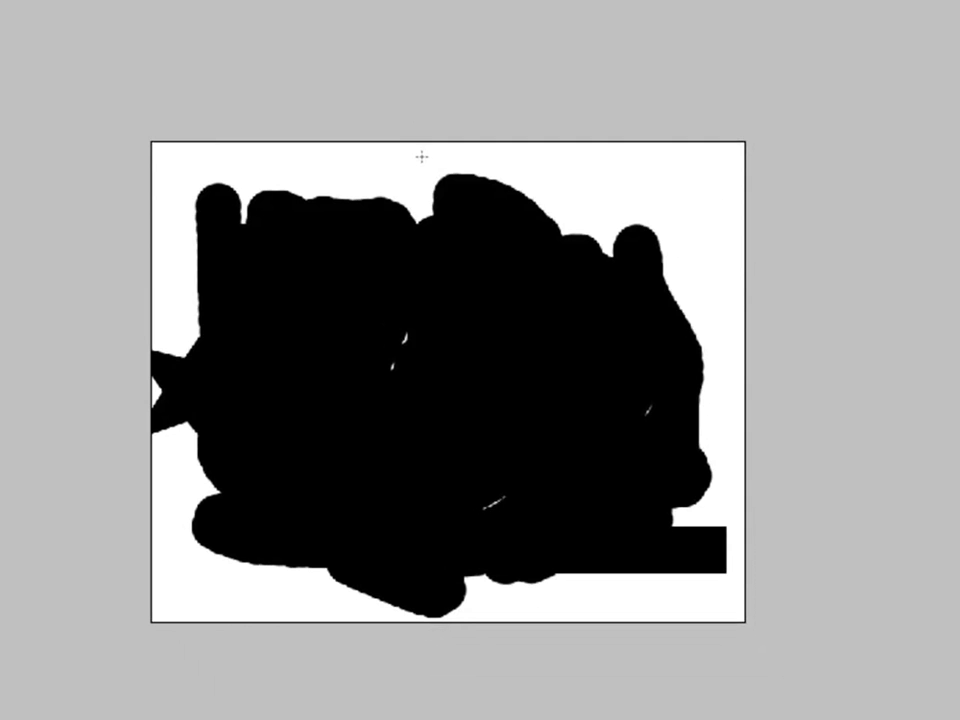
Fill the mask with a vertical gradient from black at the canvas top to white at its bottom and return to the image view.
drag(421, 156, 420, 610)
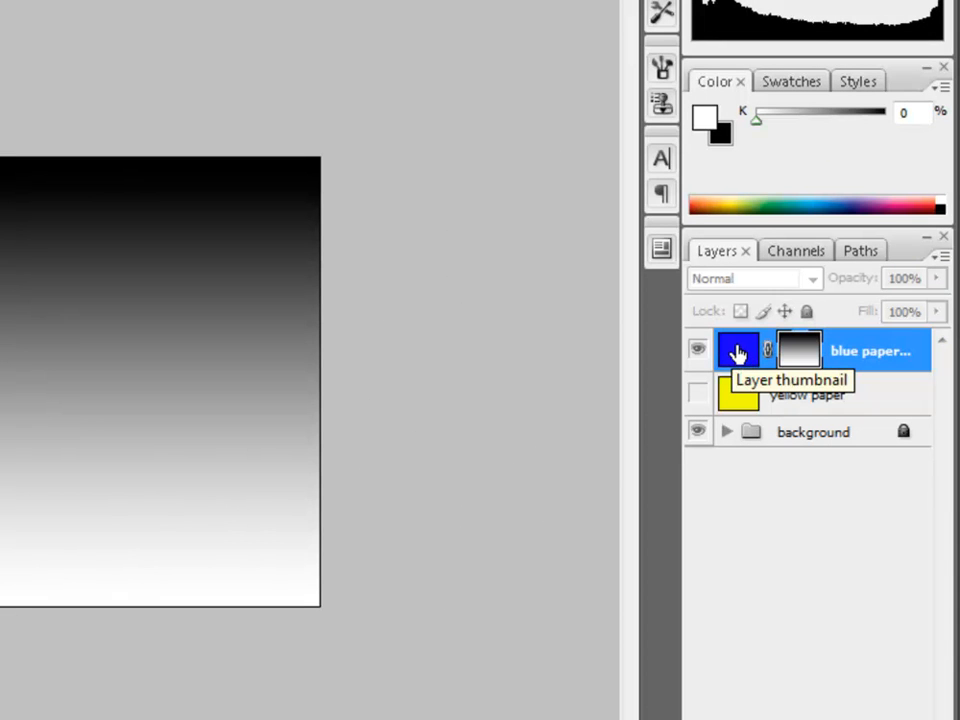
click(738, 354)
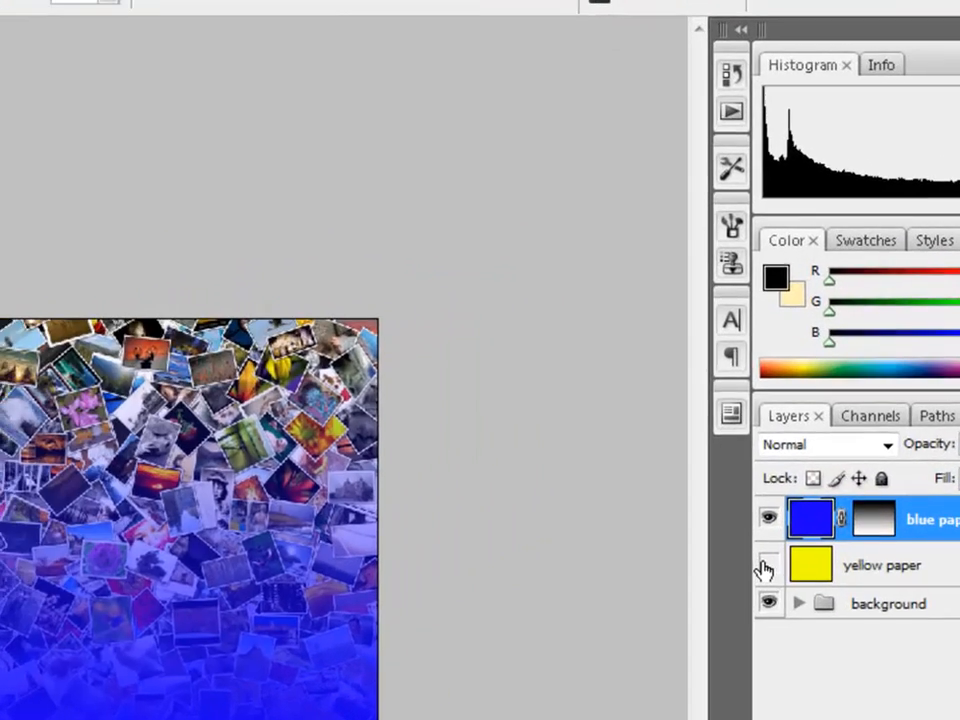
Show the yellow paper layer and compare the blended image with the gradient on the blue paper layer's mask.
click(798, 392)
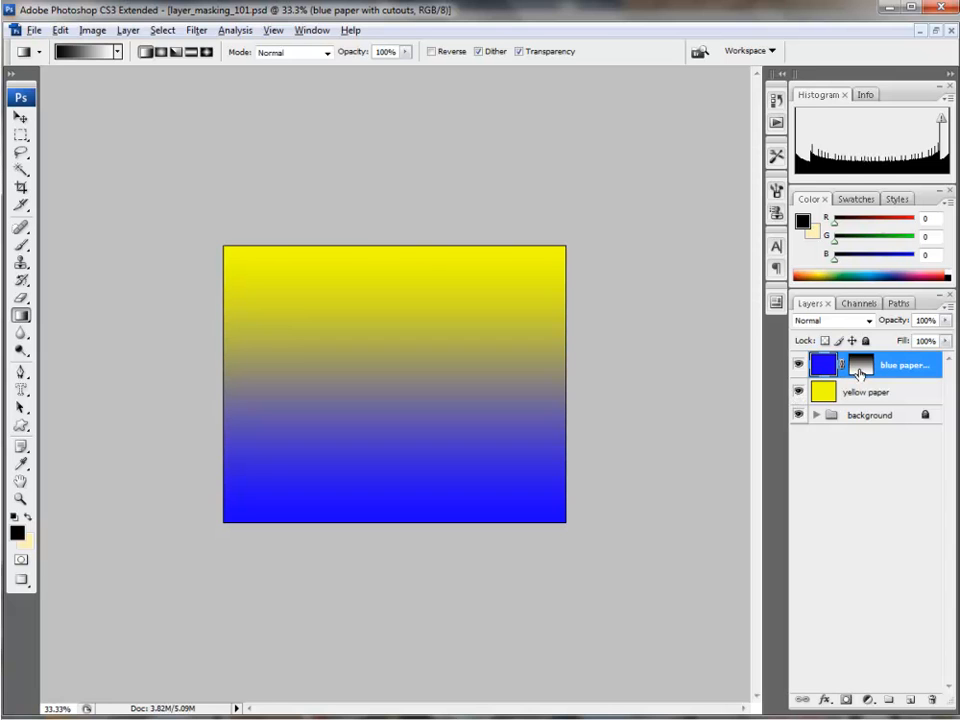
click(860, 369)
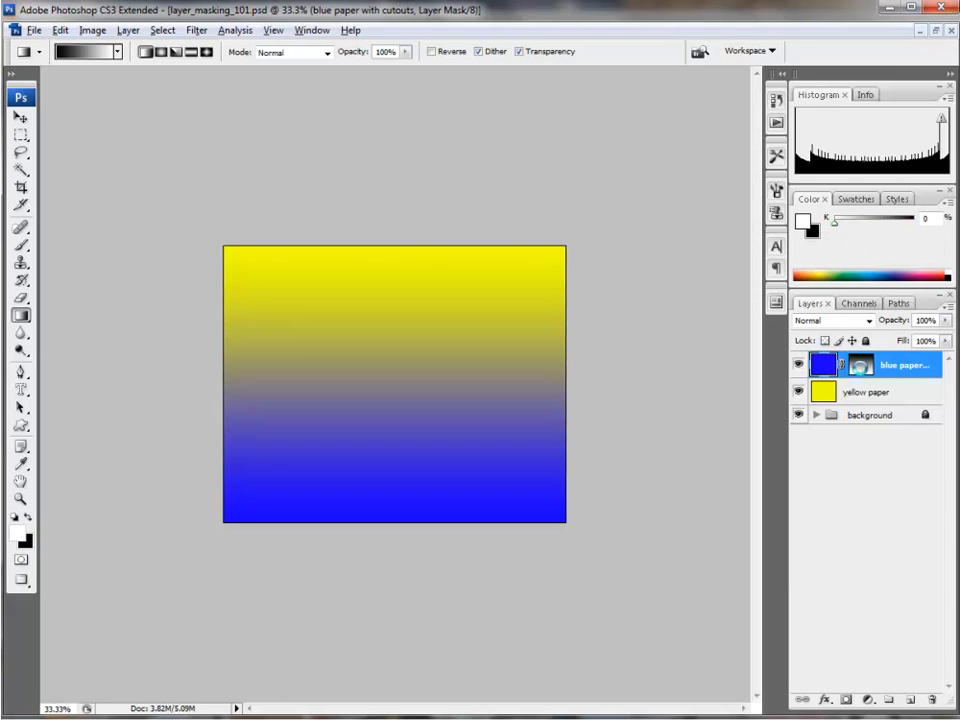
alt+click(855, 369)
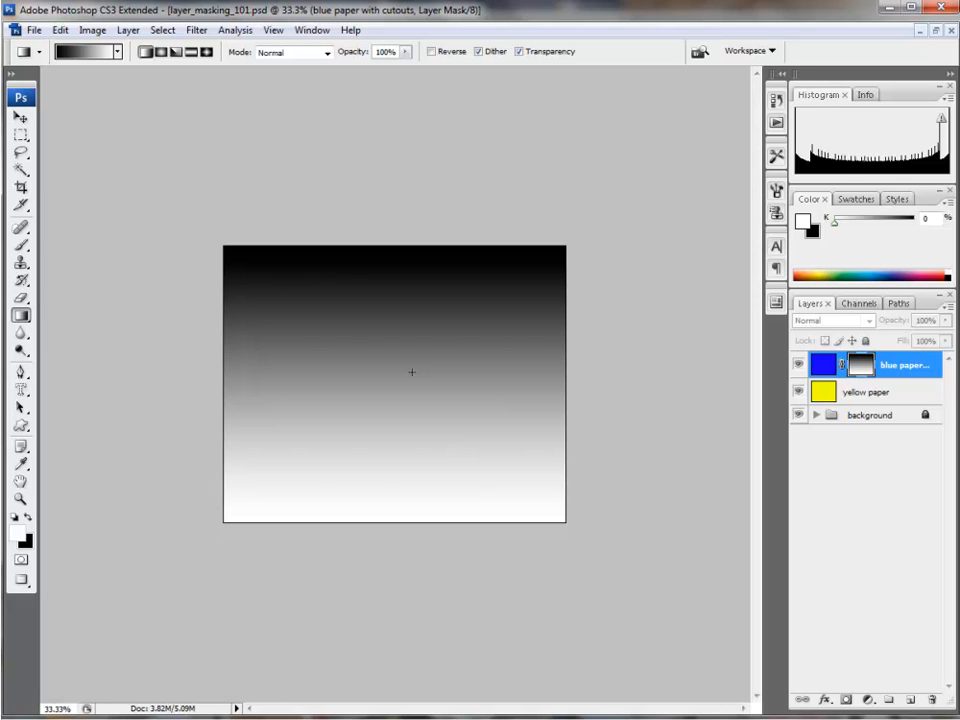
click(818, 366)
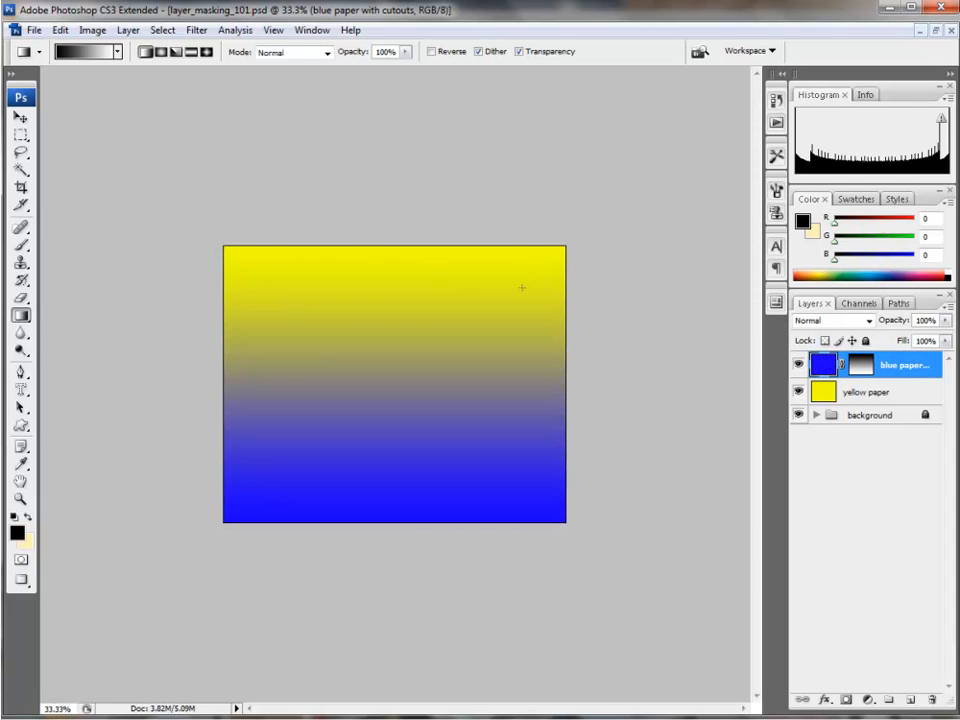
Hide the yellow paper layer and the background group.
click(797, 394)
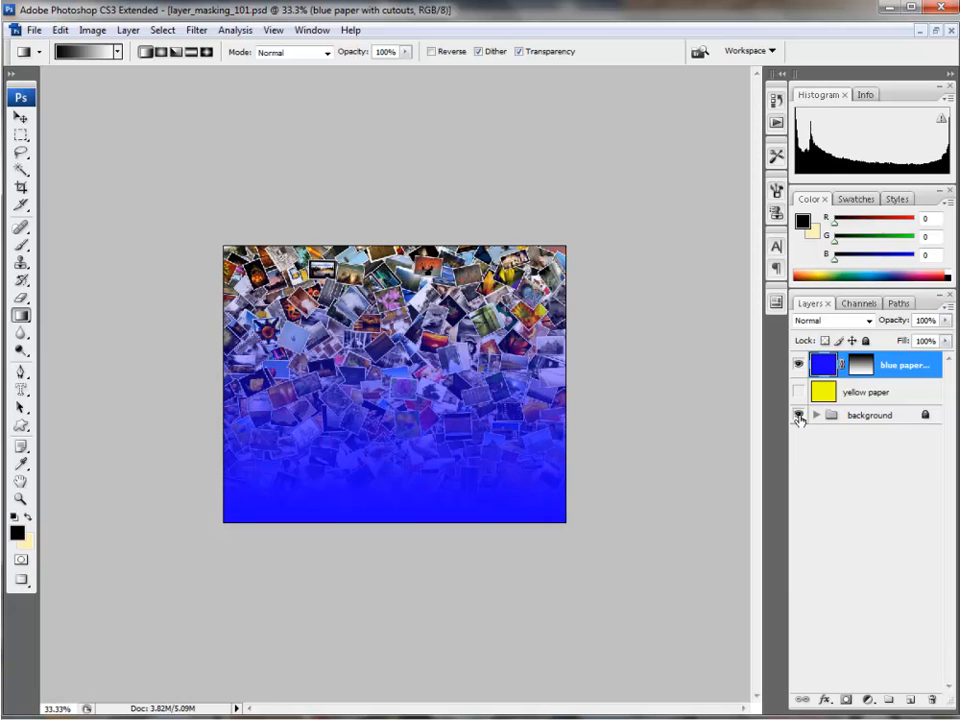
click(799, 415)
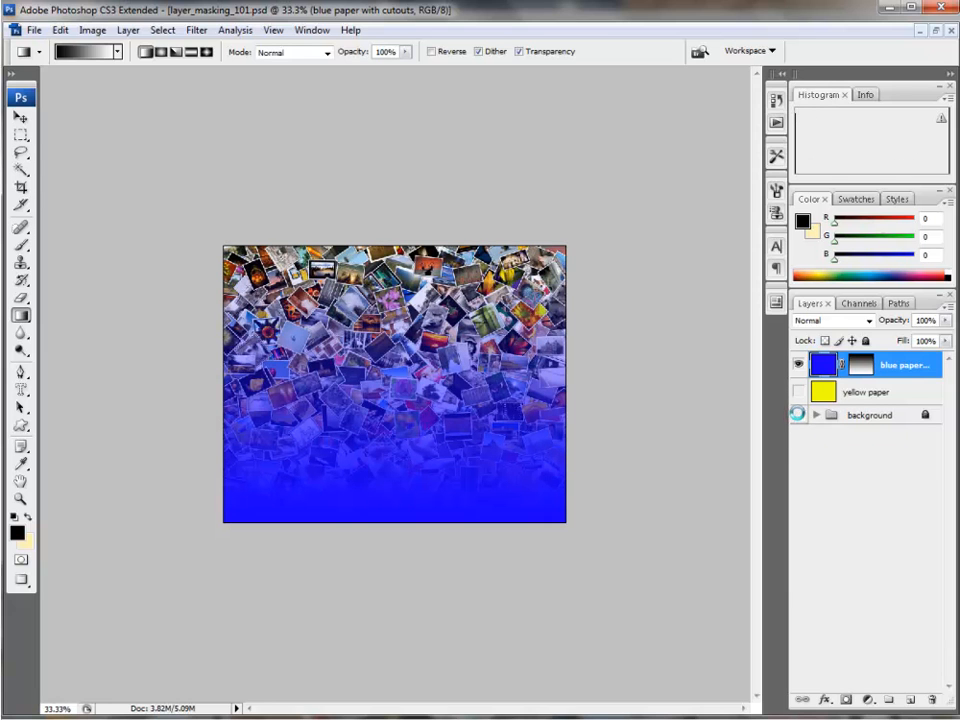